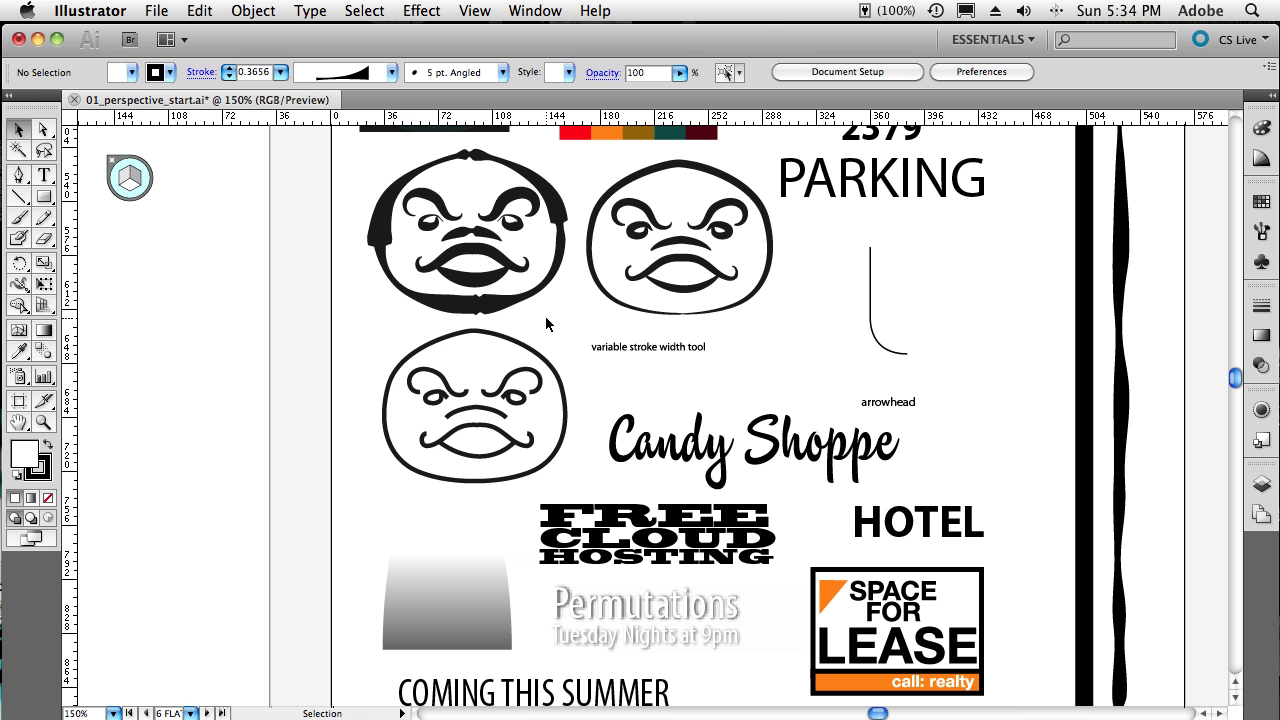
Check the artwork in Outline view, return to Preview, and zoom in on the lower-left face
key("a")
key("super+y")
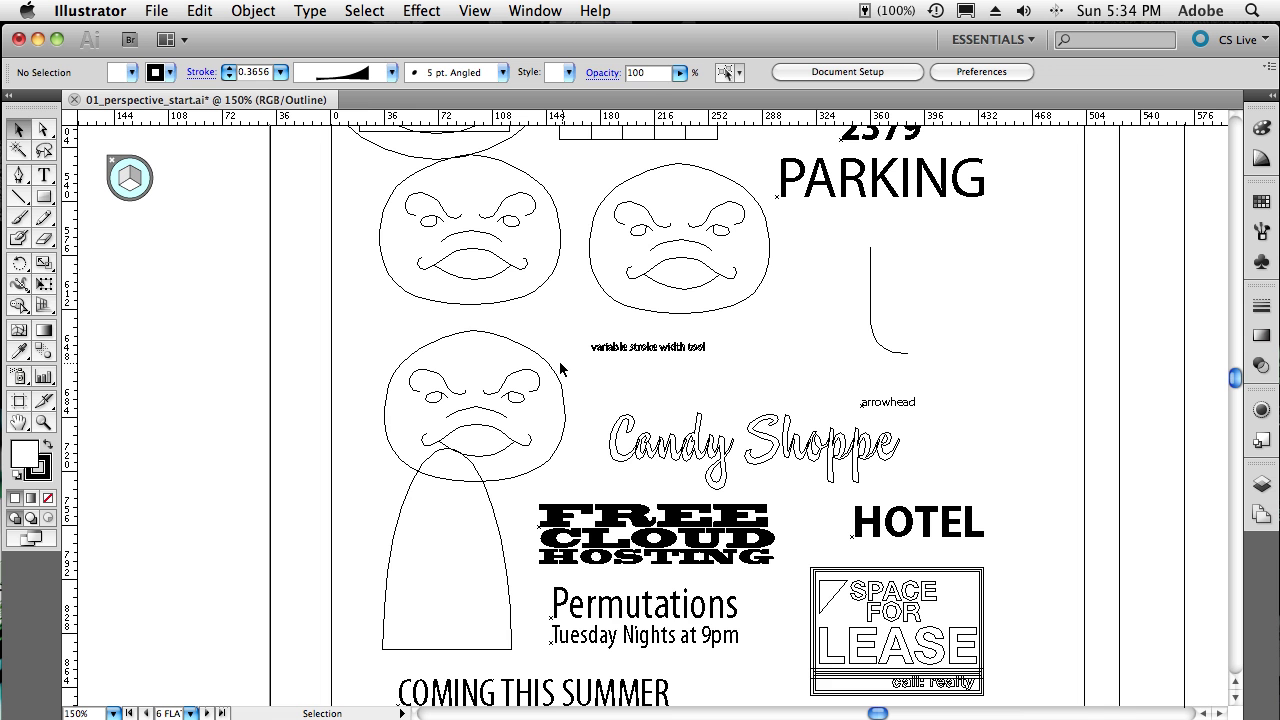
scroll(558, 370, "right", 1)
key("super+y")
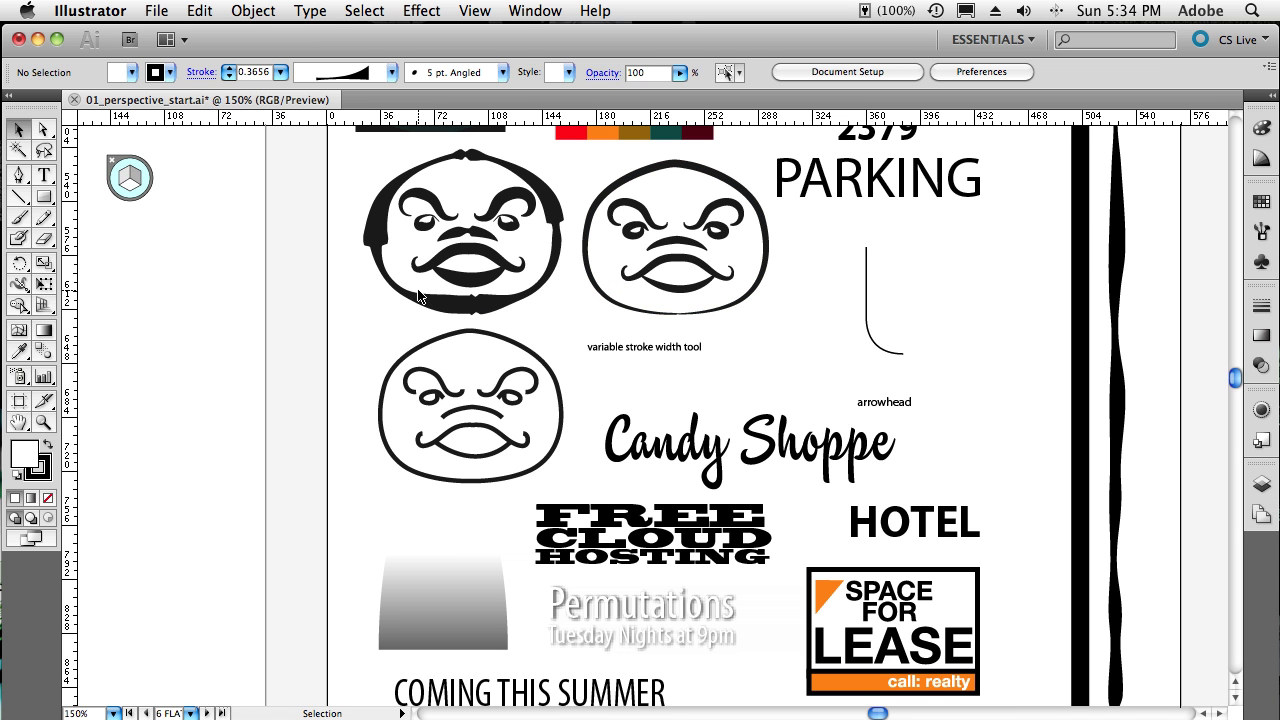
key("z")
left_click_drag(362, 302, 598, 506)
Use the Width tool to bulge the face outline thicker along its right side only
key("v")
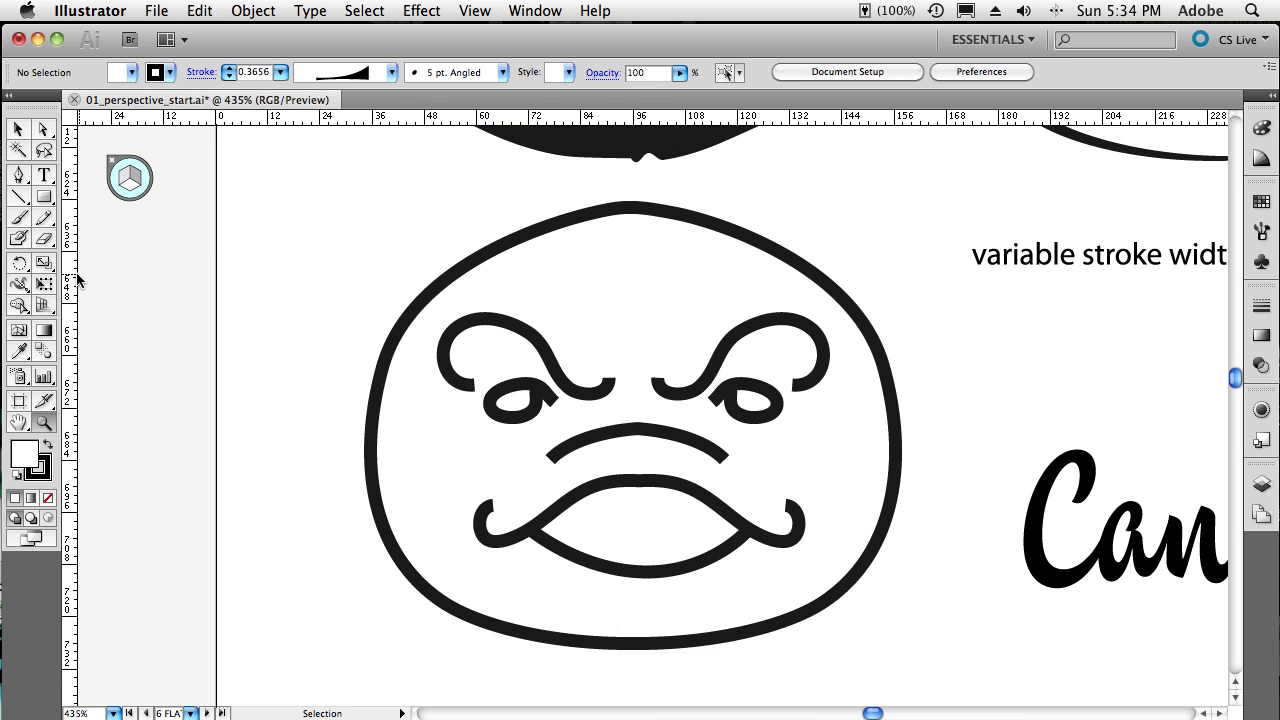
left_click(21, 286)
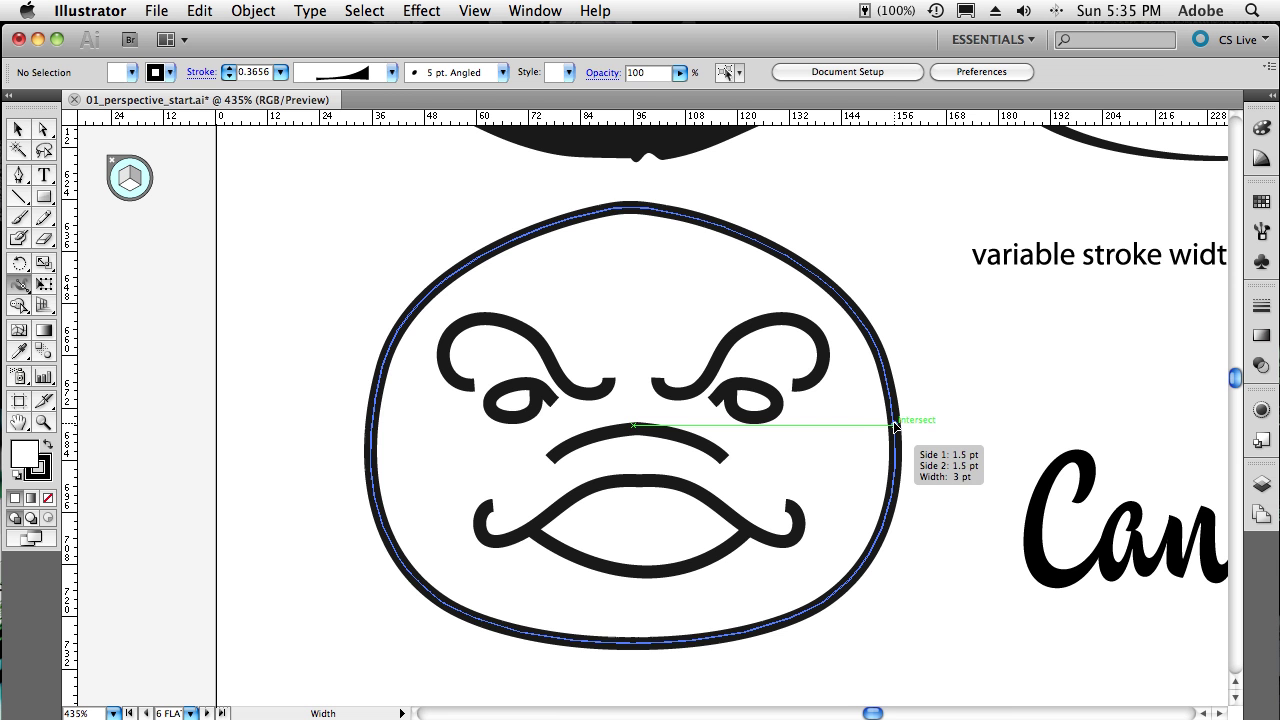
left_click_drag(896, 425, 917, 425)
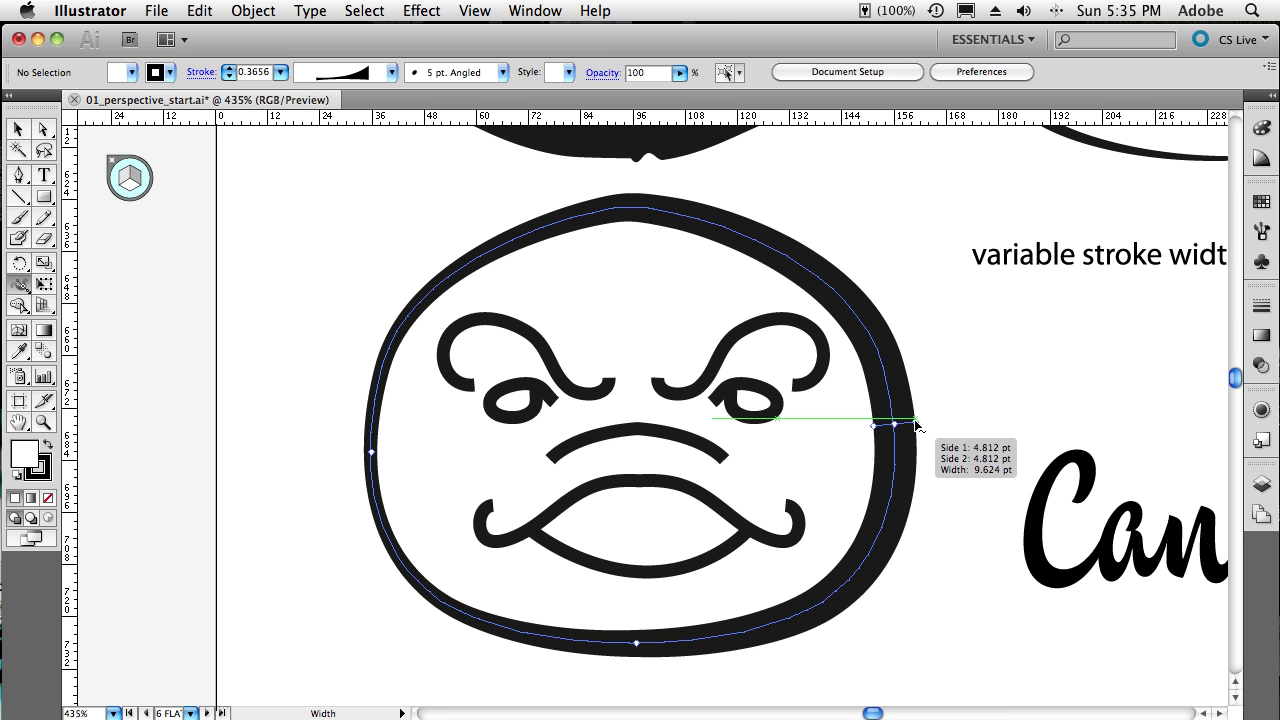
left_click(897, 427)
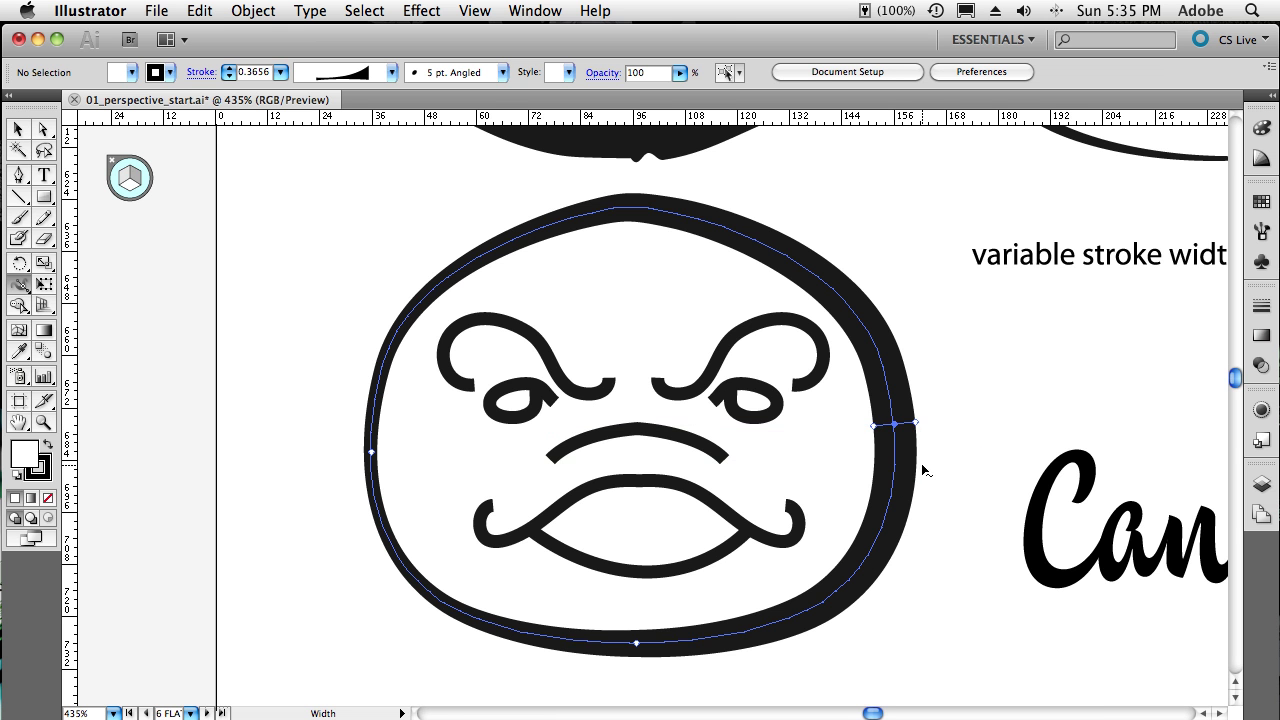
key("Delete")
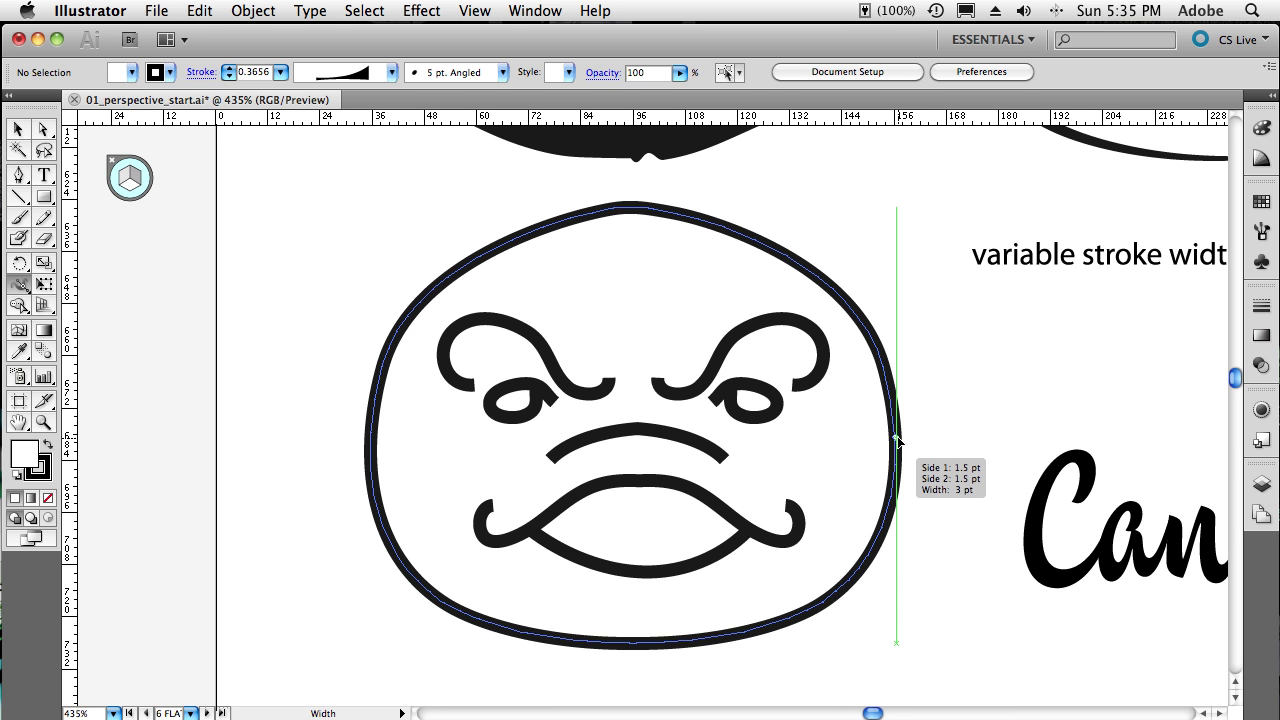
mouse_move(897, 440)
left_mouse_down()
mouse_move(929, 441)
mouse_move(892, 443)
left_mouse_up()
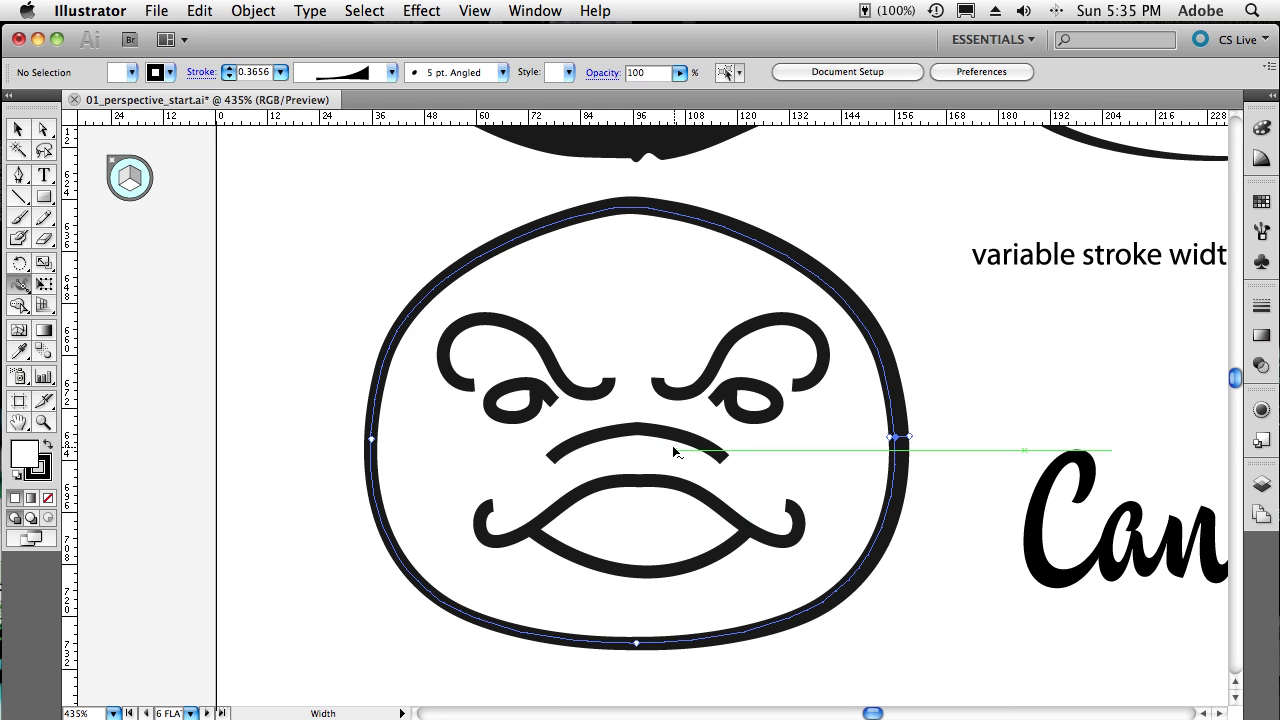
Add width points thickening the middles of the frown line and the lower mouth arc
left_click_drag(632, 431, 638, 482)
left_click_drag(650, 573, 703, 560)
left_click_drag(591, 566, 590, 562)
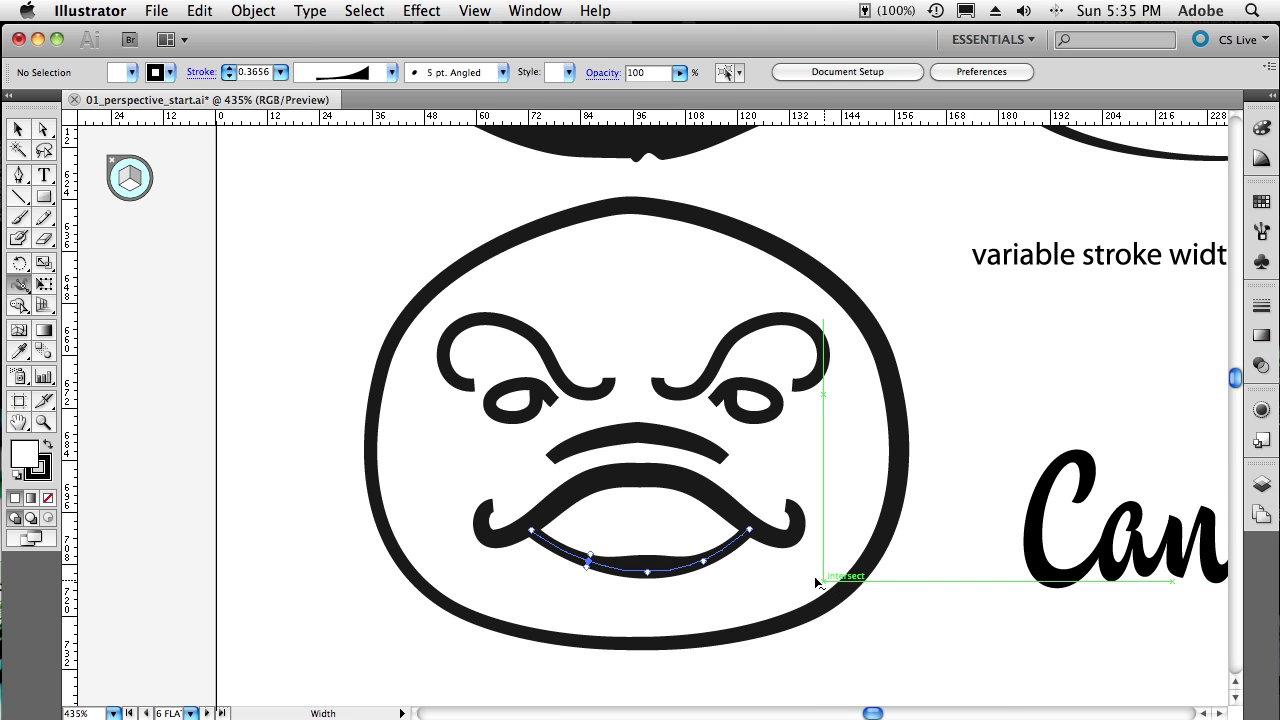
key("v")
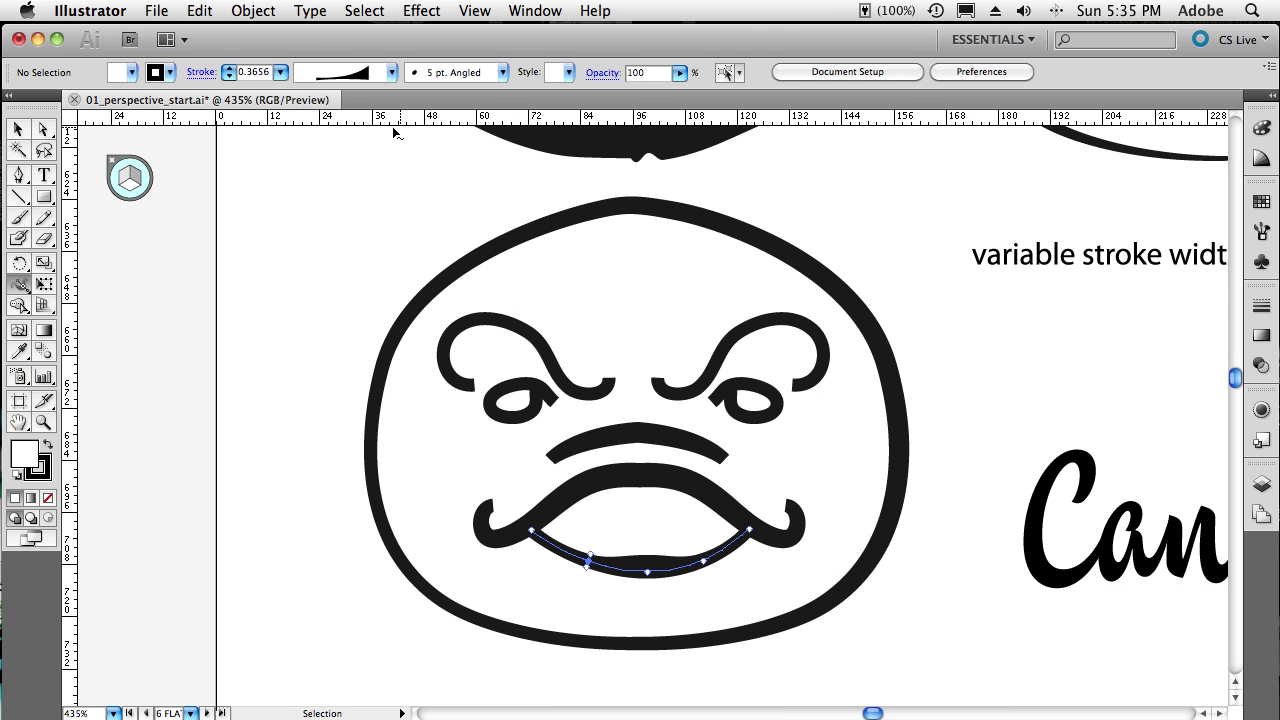
left_click(391, 72)
Switch to the saved 'Plane with Jet Stream' view showing the airplane and contrails
mouse_move(388, 105)
left_mouse_down()
mouse_move(386, 160)
mouse_move(386, 106)
left_mouse_up()
left_click(474, 10)
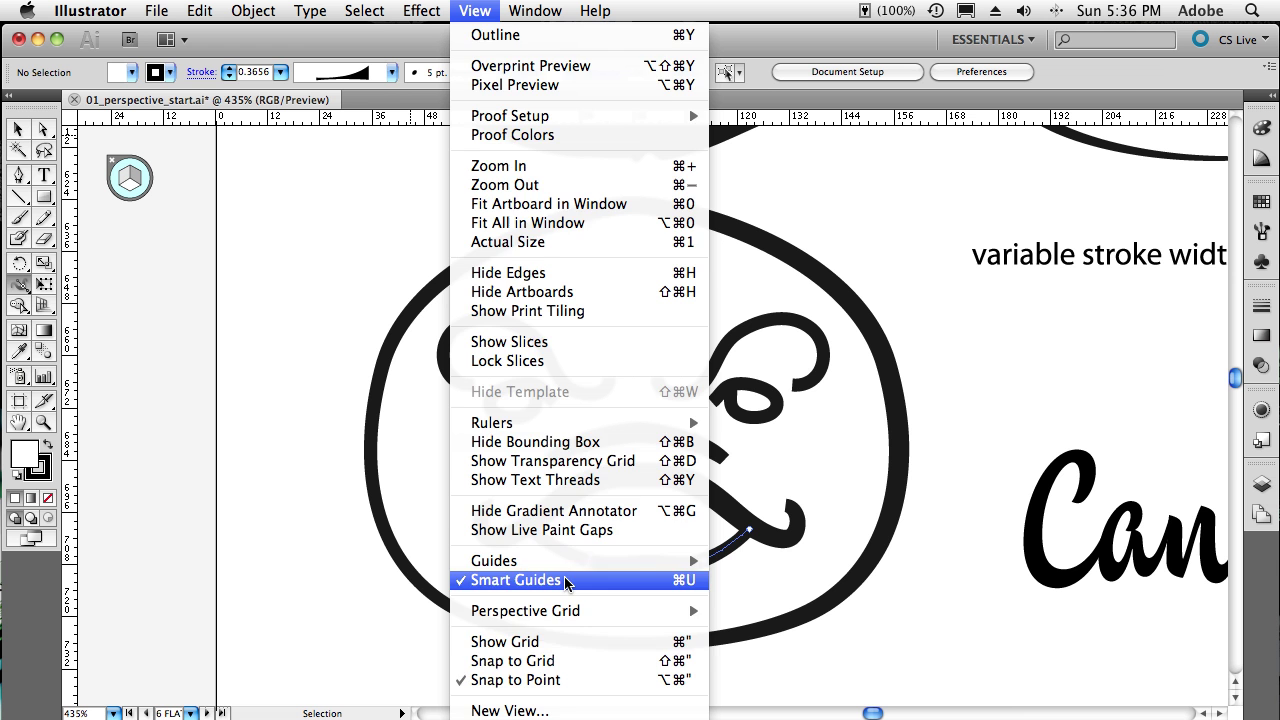
mouse_move(575, 712)
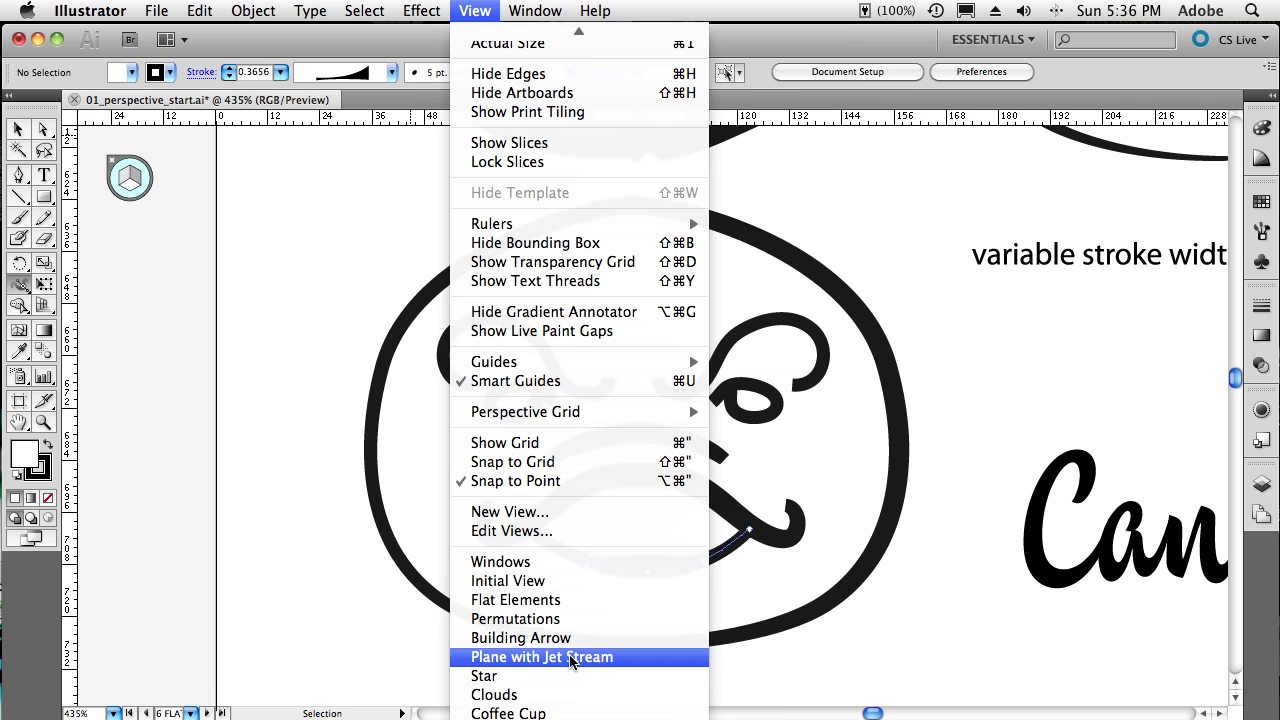
left_click(578, 656)
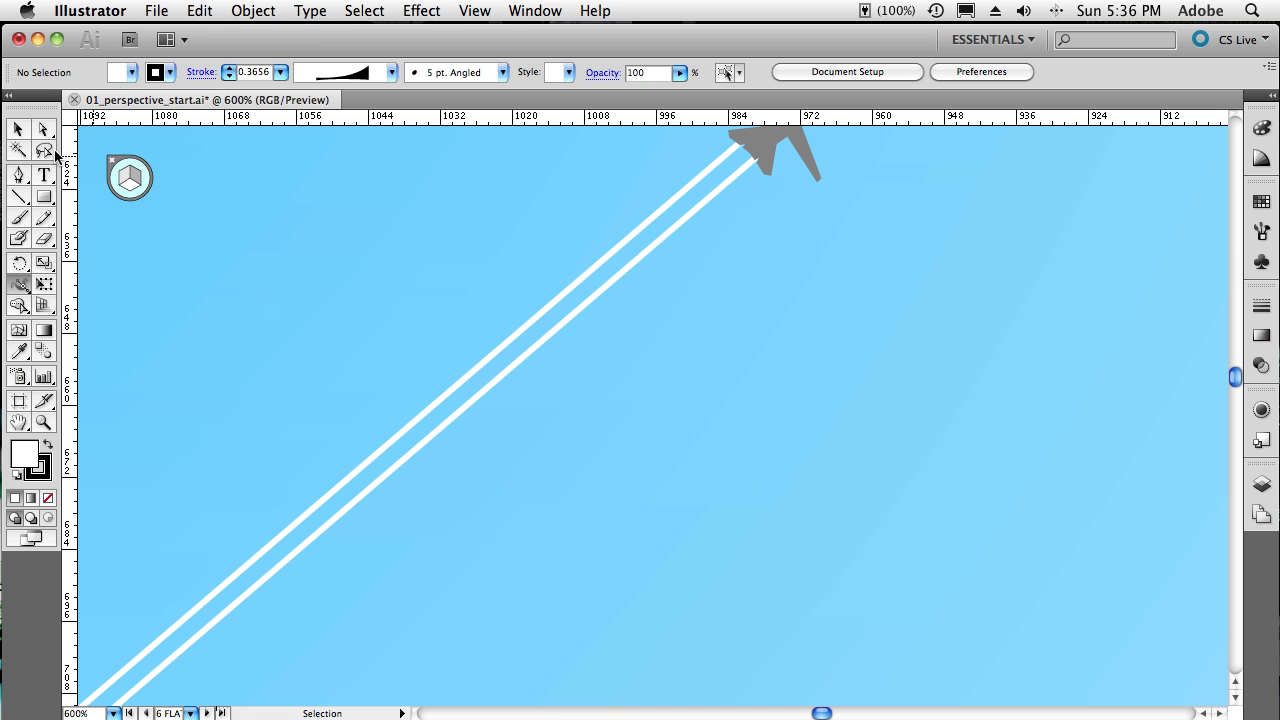
Select the upper contrail path and nudge it down and to the right
left_click(18, 129)
left_click(477, 371)
left_click(477, 371)
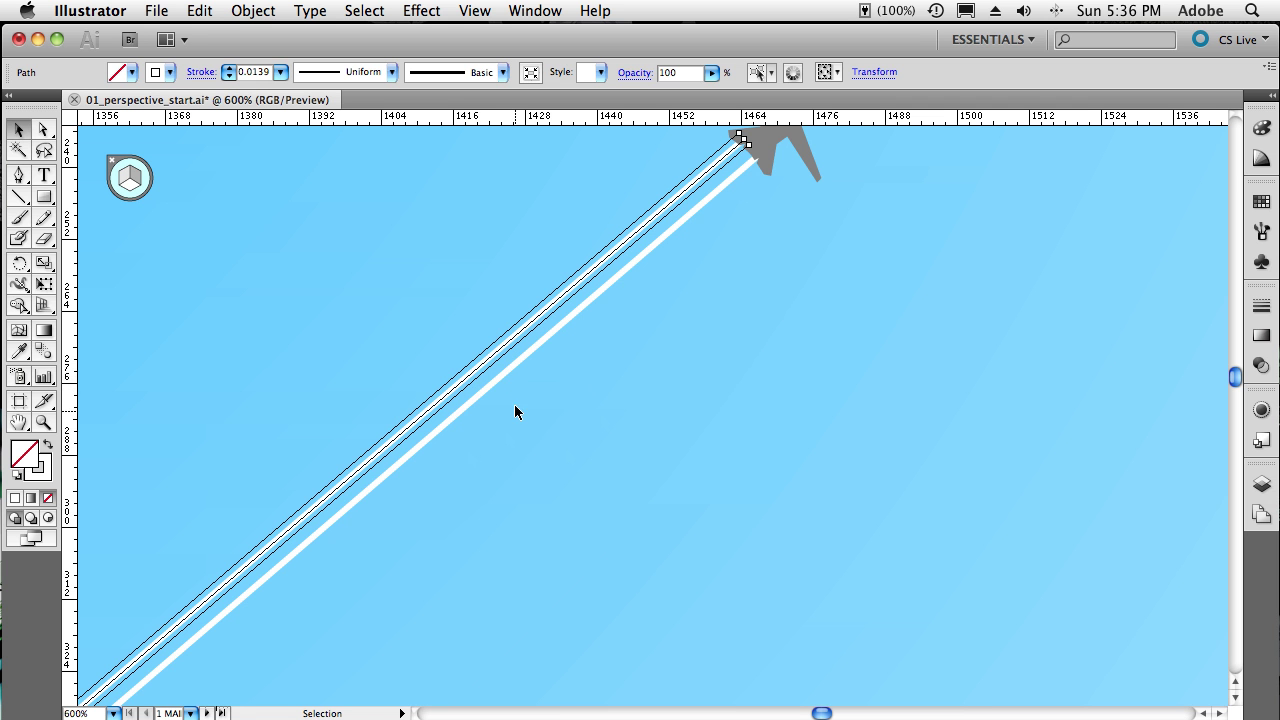
key("Down")
key("Down")
key("Right")
key("Right")
Add contrail width points, widening it near the lower end and tapering one side near the plane
left_click(18, 284)
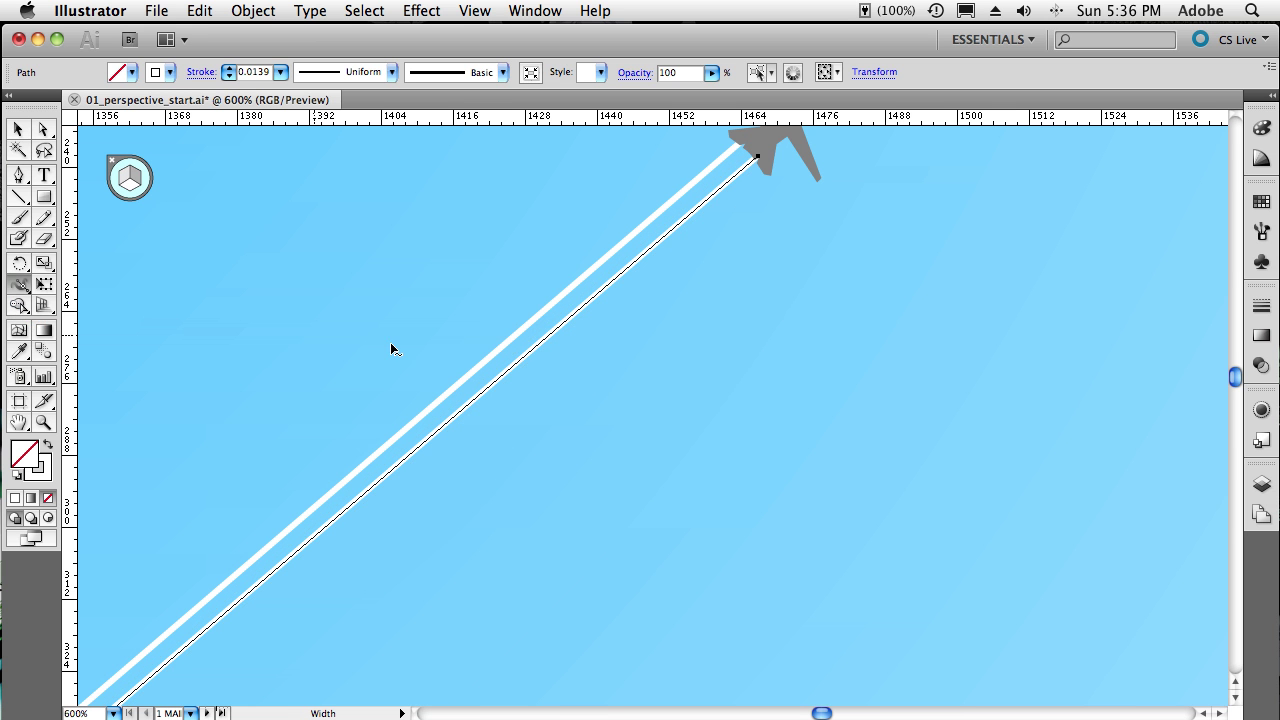
left_click_drag(530, 357, 531, 357)
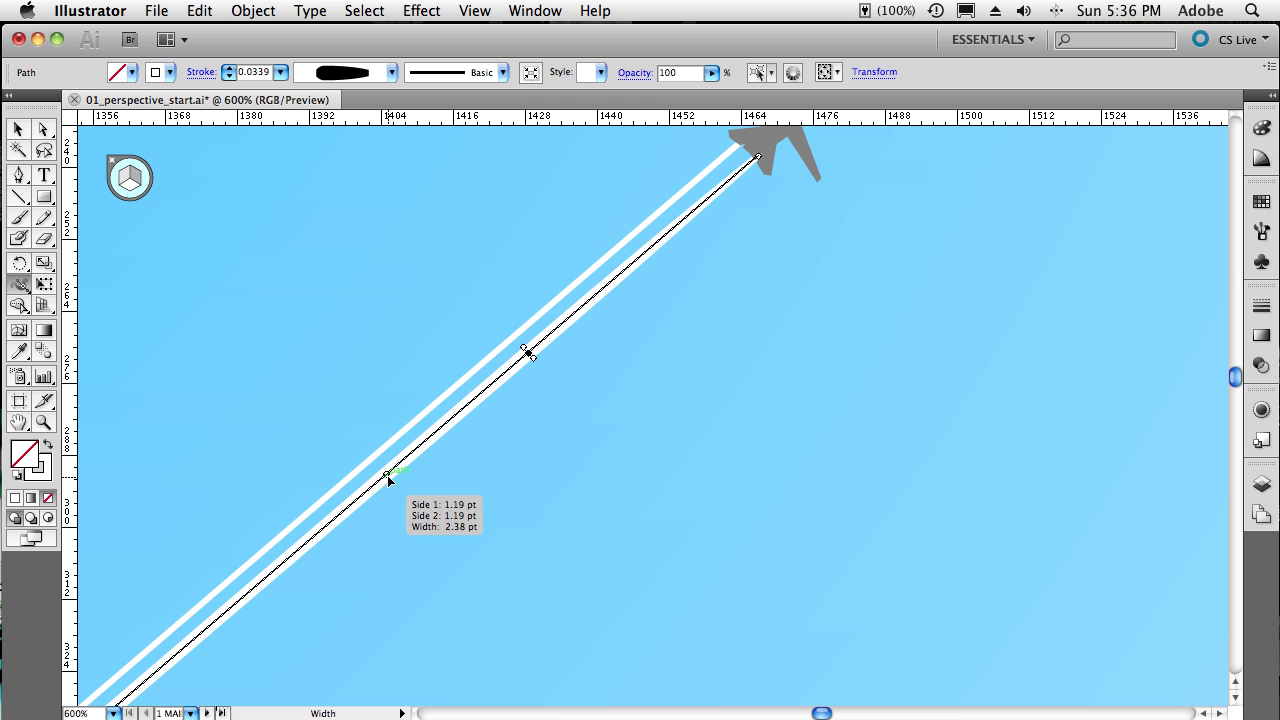
mouse_move(389, 482)
left_mouse_down()
mouse_move(393, 495)
mouse_move(387, 481)
left_mouse_up()
left_click_drag(645, 250, 645, 252)
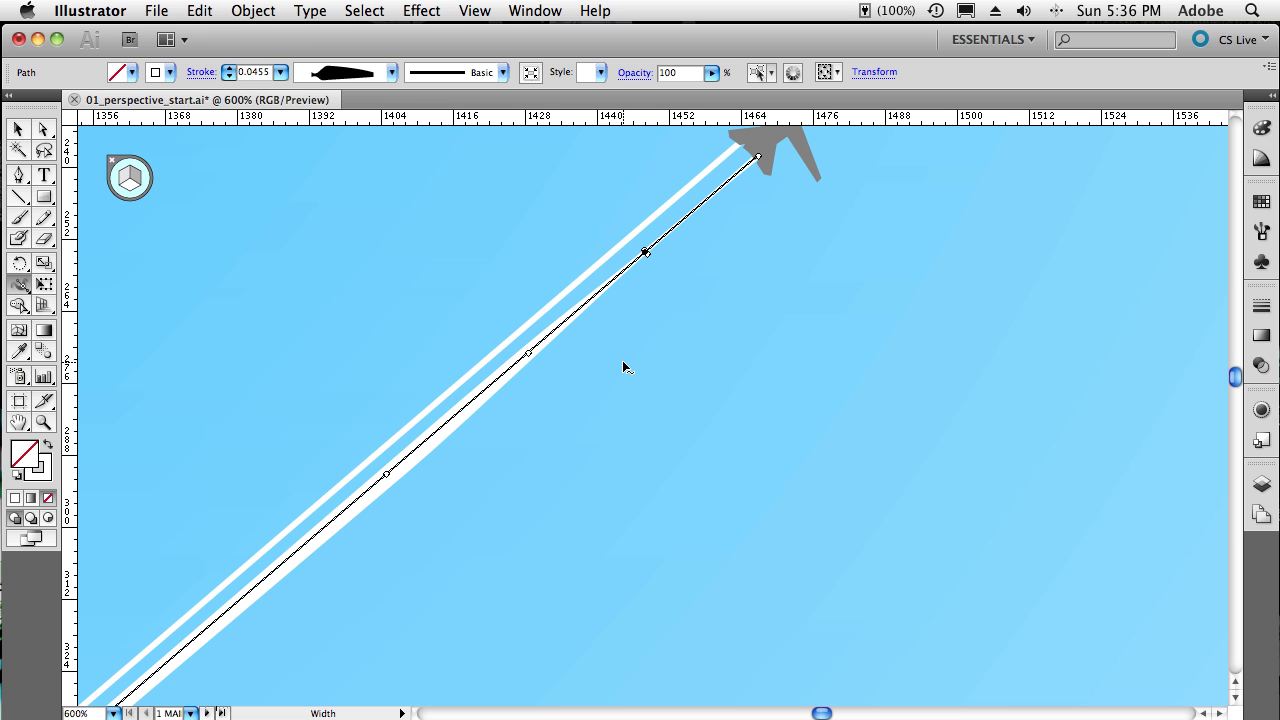
left_click(17, 129)
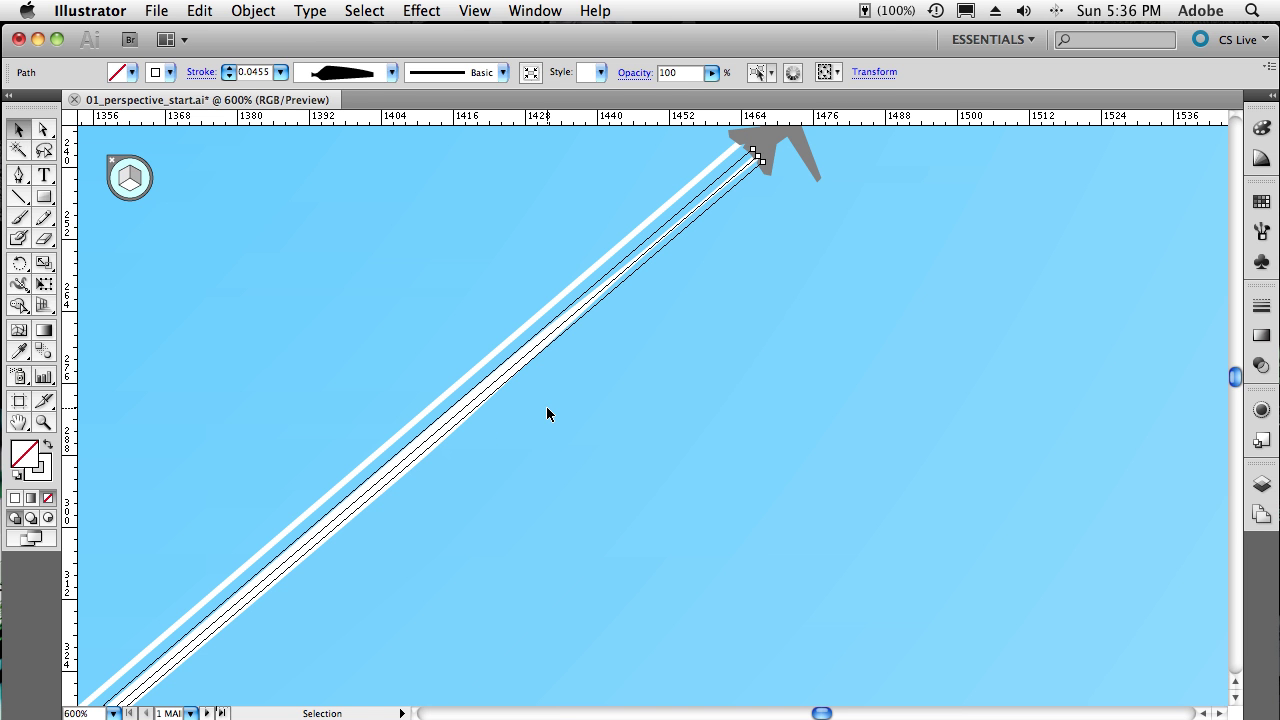
left_click(390, 73)
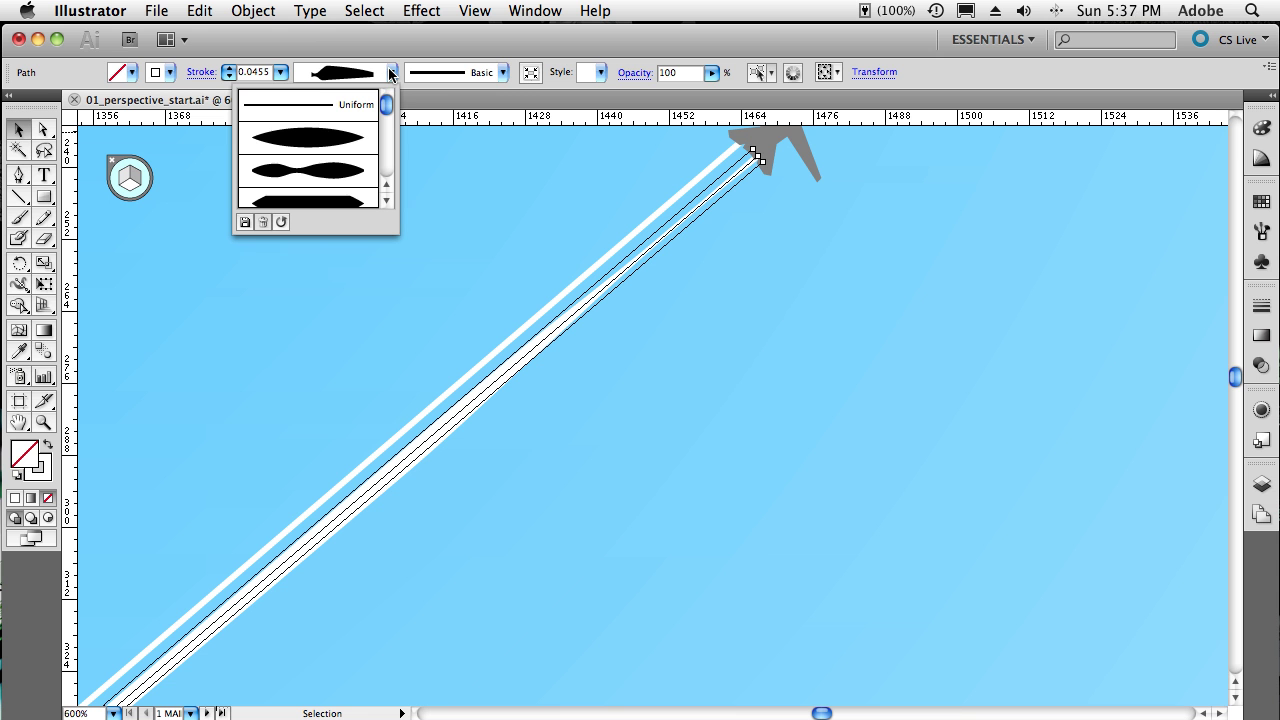
Add the contrail's width shape to the profiles under the name 'Jet Stream 2'
left_click(245, 223)
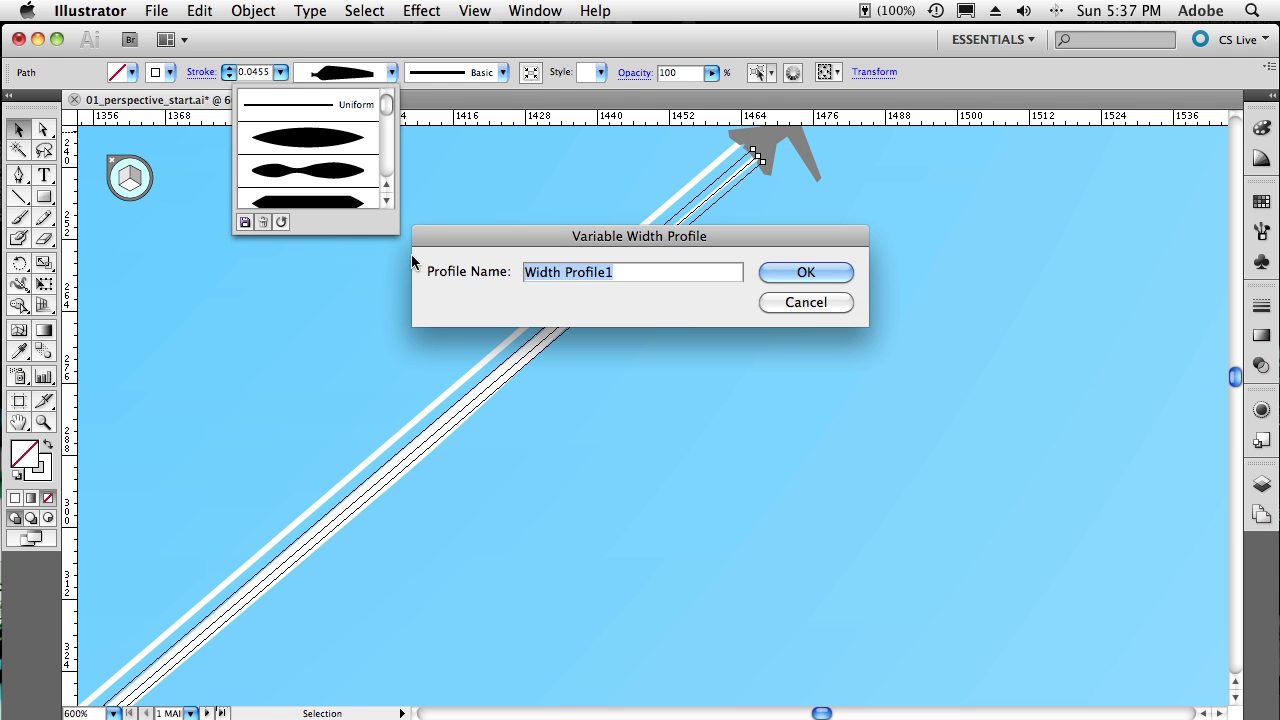
type("Jet")
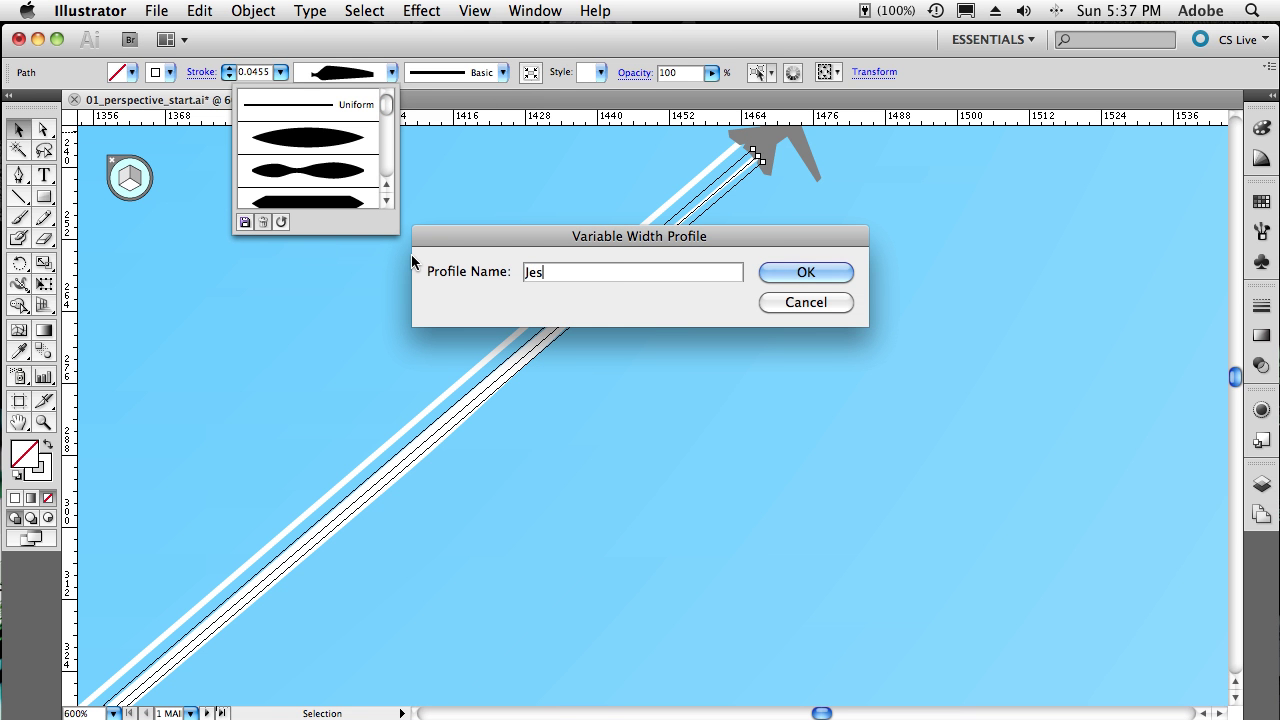
type(" Sta")
key("BackSpace")
type("ream 2")
left_click(777, 268)
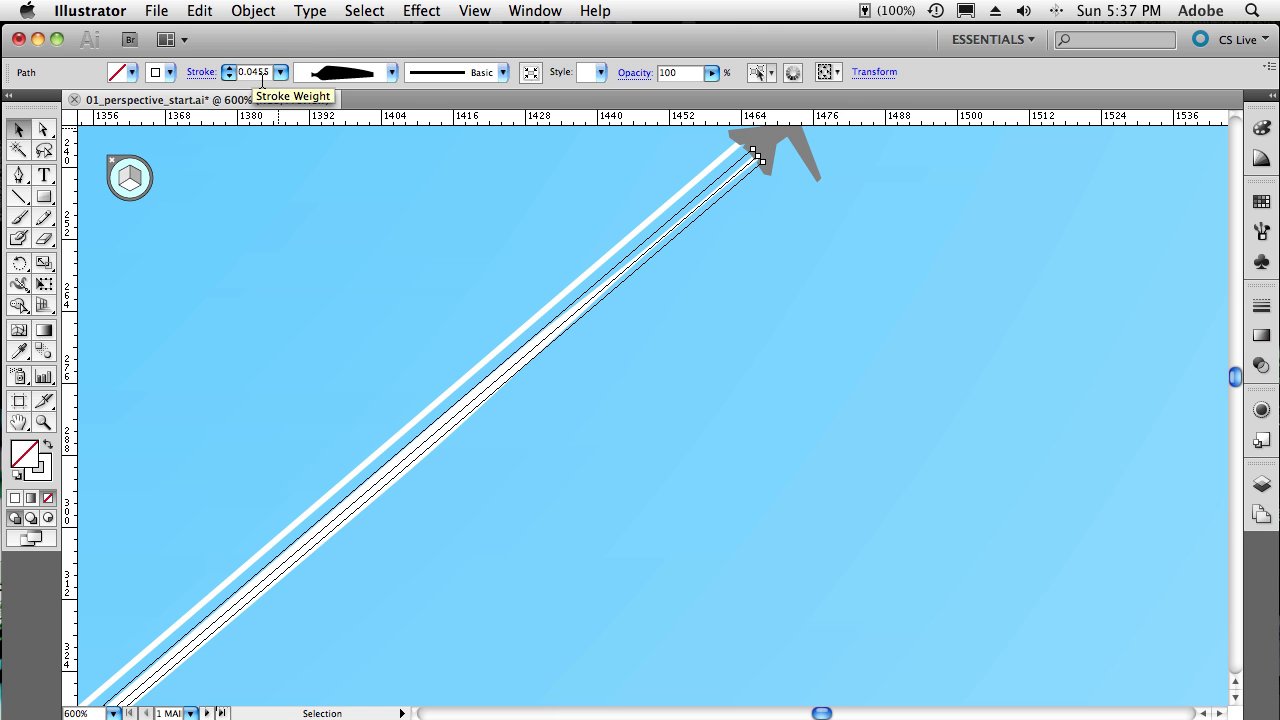
Select the other contrail and apply the Jet Stream 2 width profile to it
key("super+z")
key("super+z")
key("super+z")
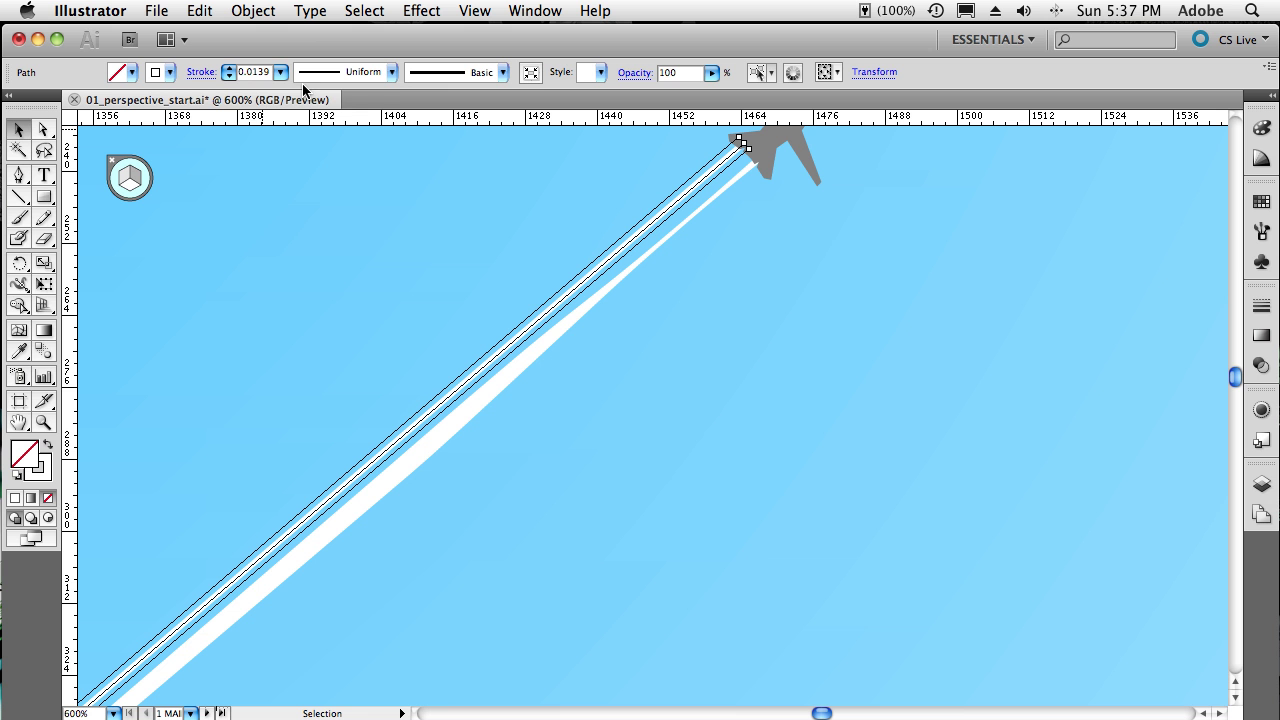
left_click(390, 72)
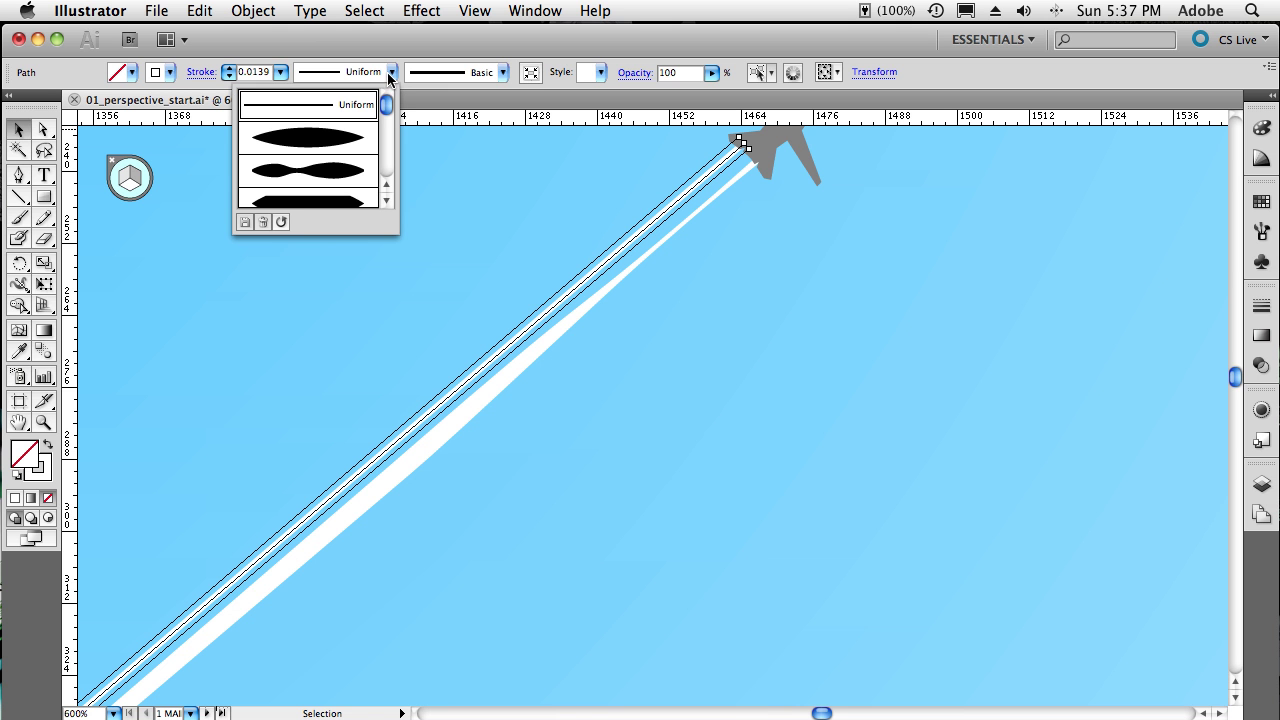
left_click_drag(386, 104, 386, 166)
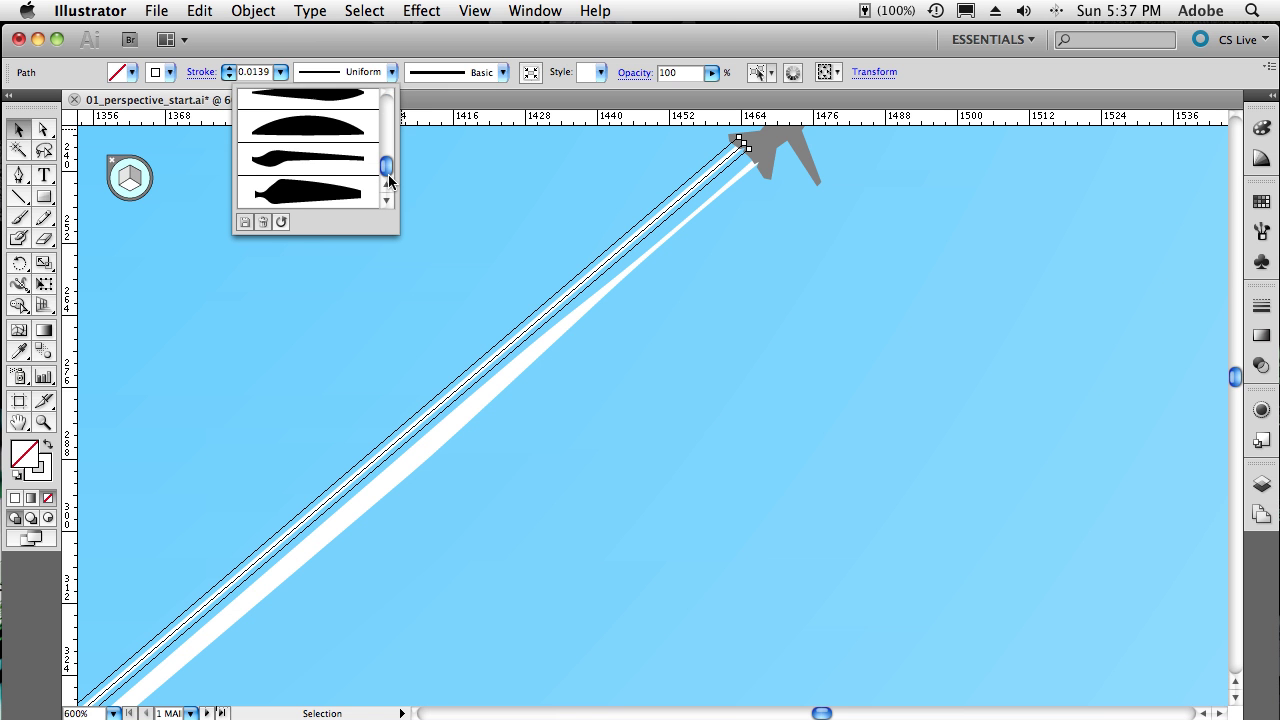
left_click(328, 193)
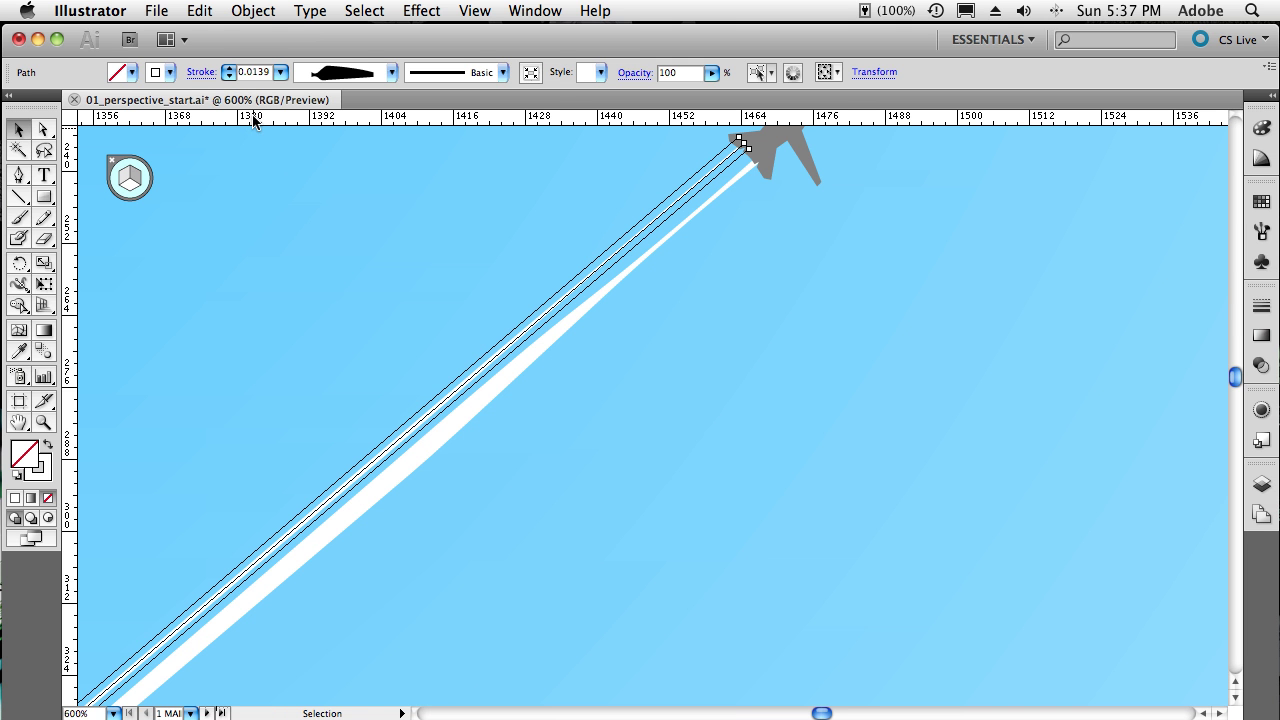
Set the contrail's stroke weight to 0.0313 in, then deselect to view both jet streams
left_click(198, 78)
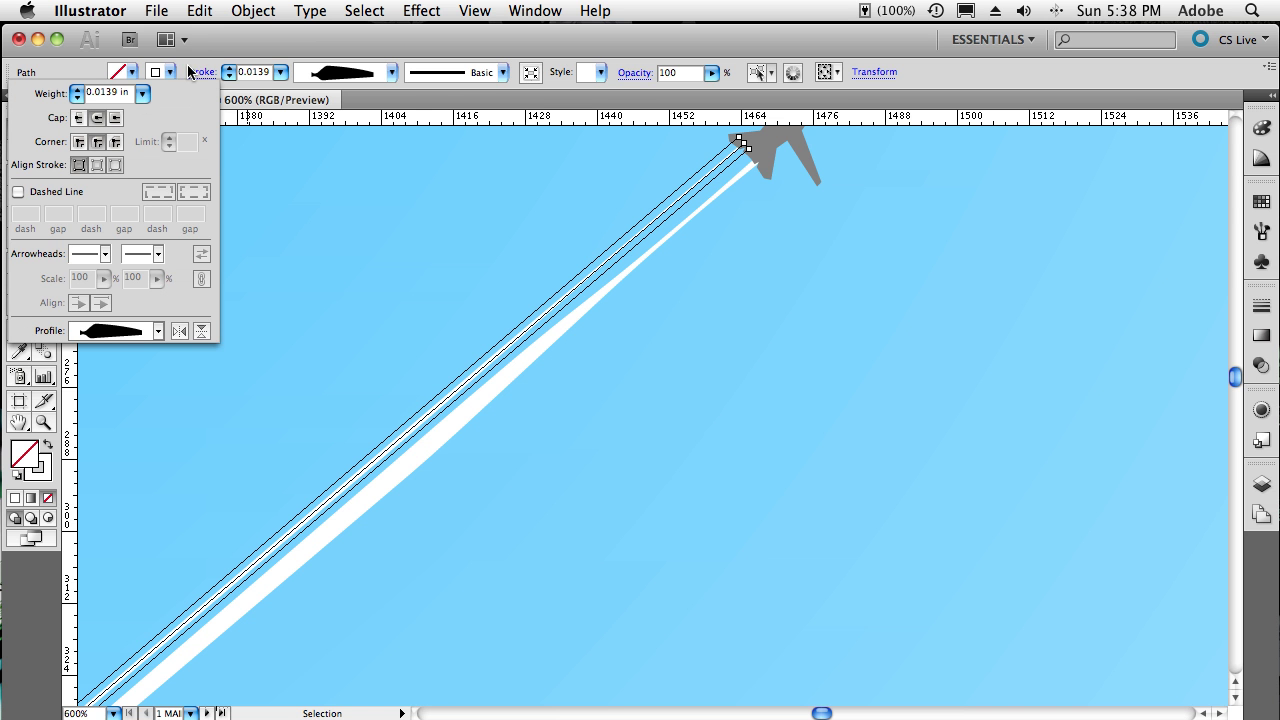
left_click(198, 68)
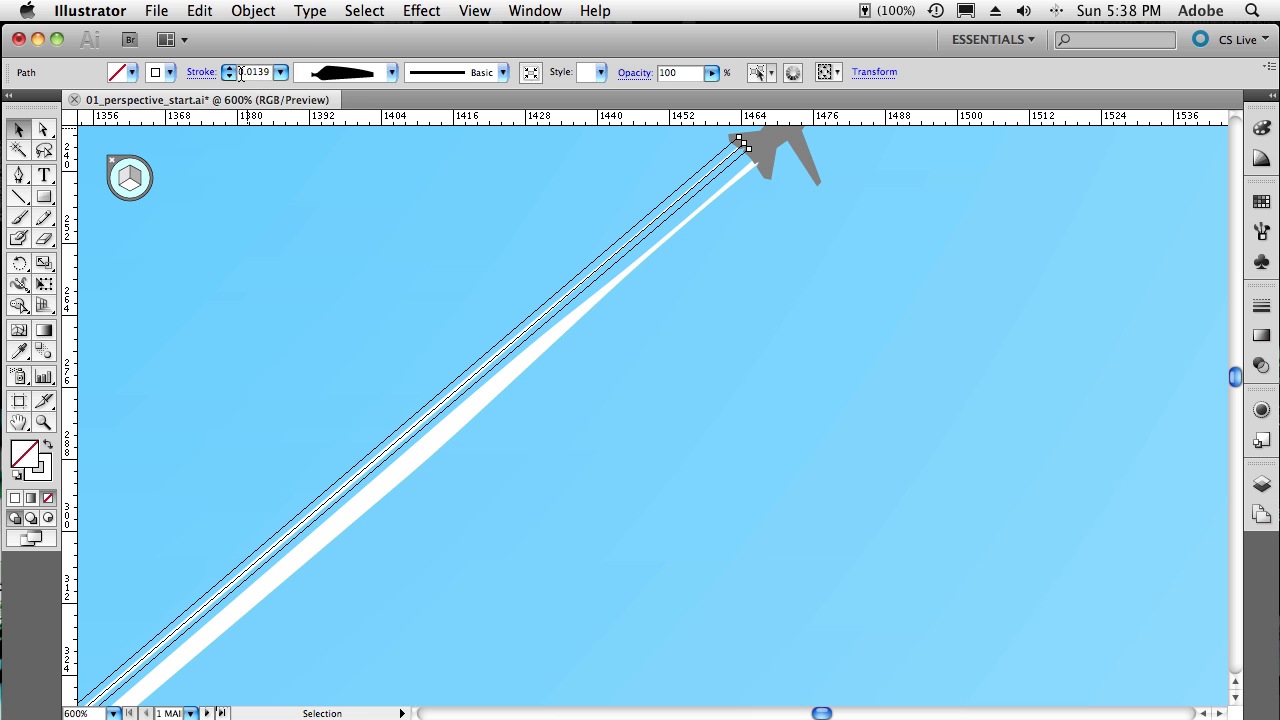
left_click(280, 74)
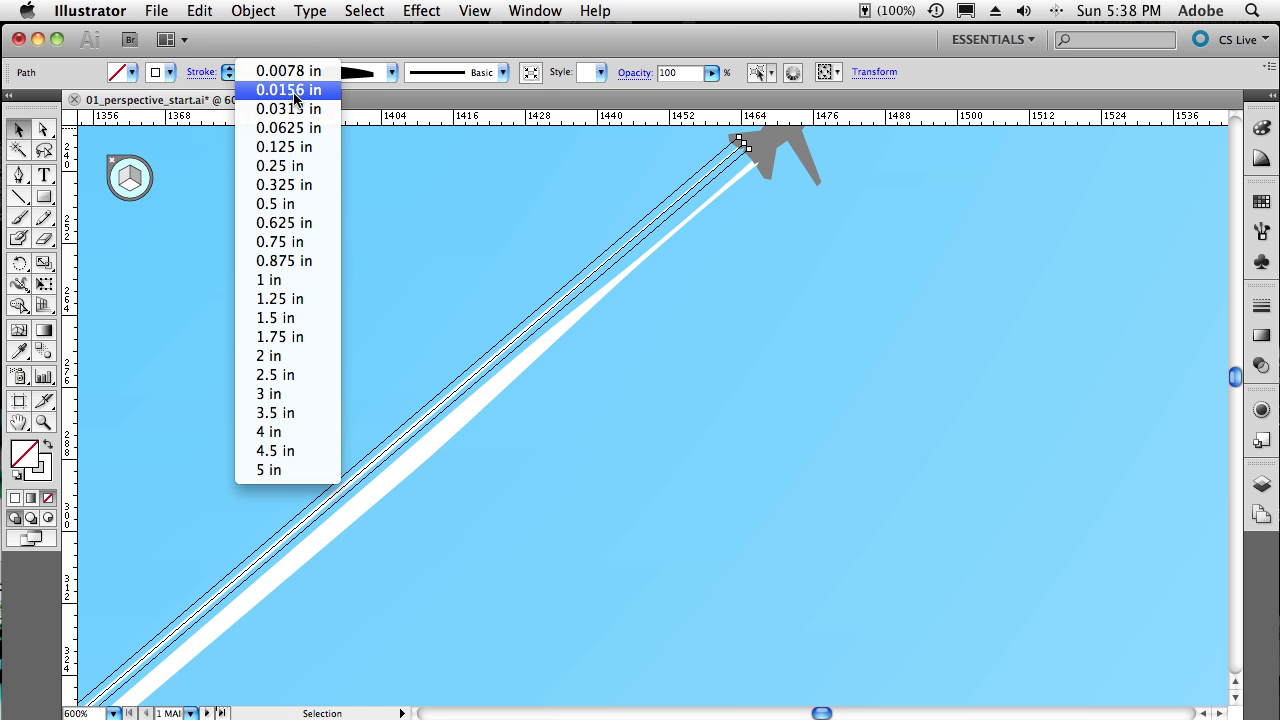
left_click(292, 91)
left_click(282, 76)
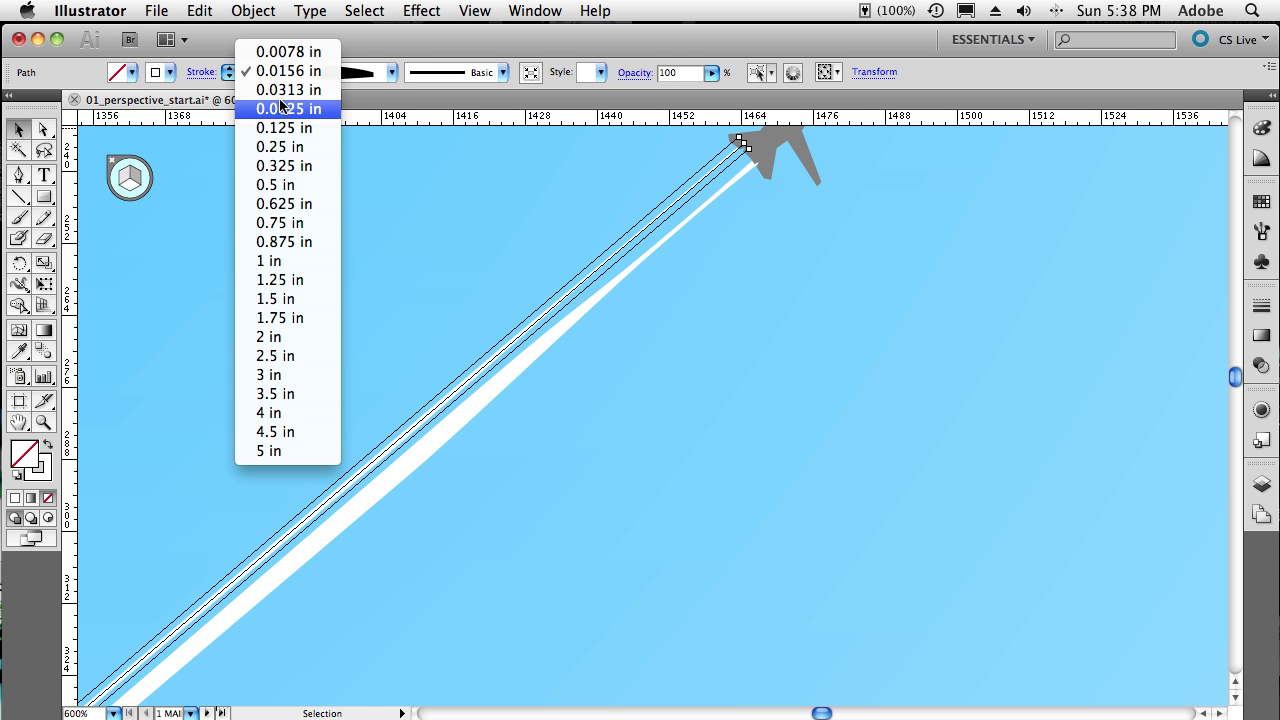
left_click(284, 90)
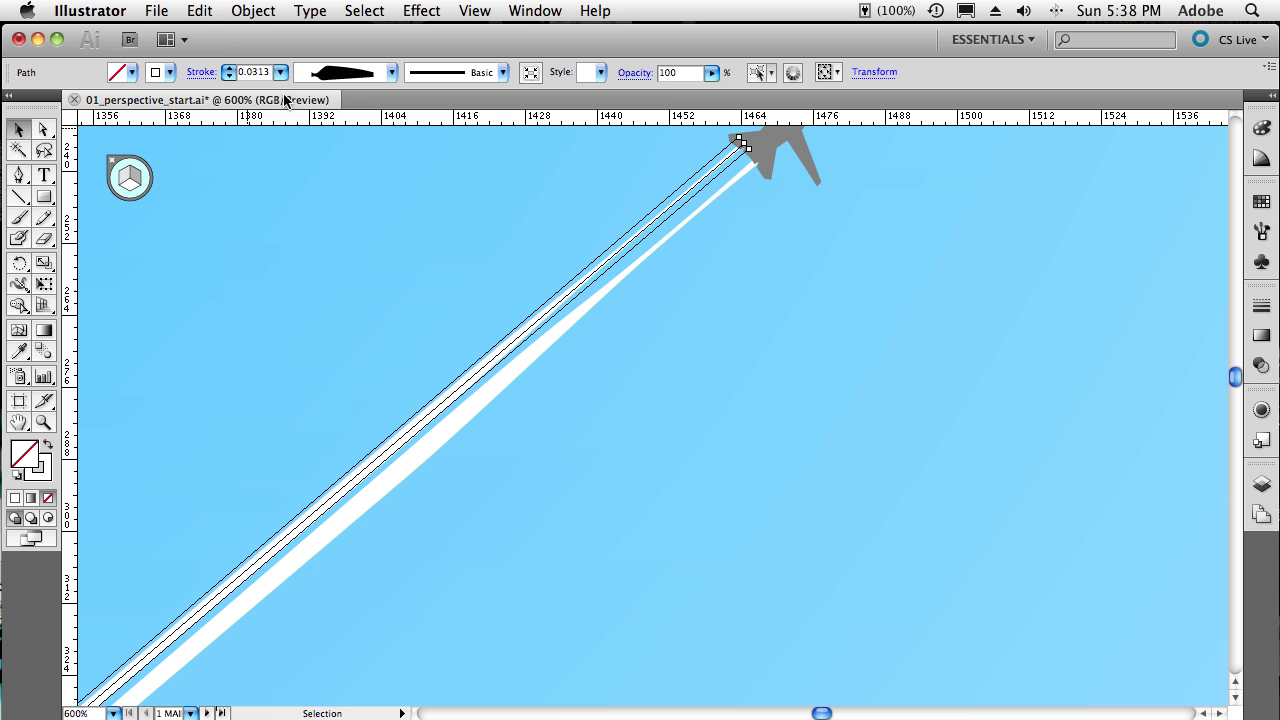
left_click(299, 227)
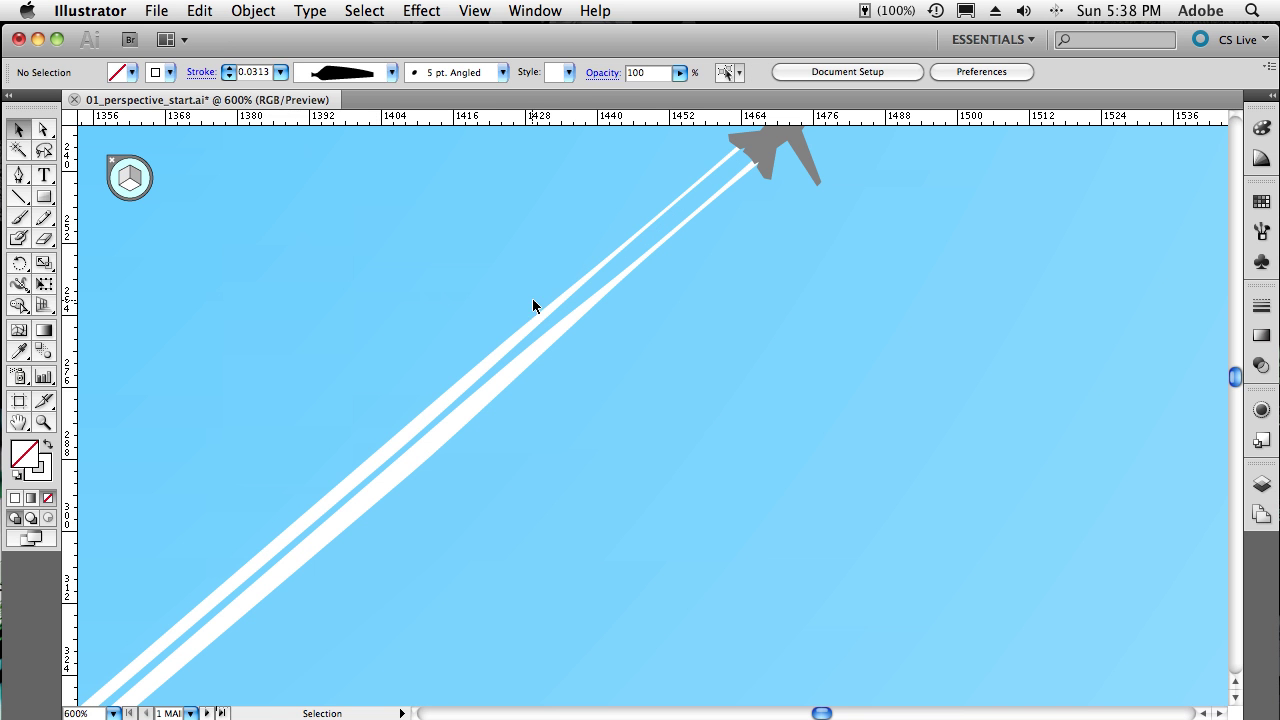